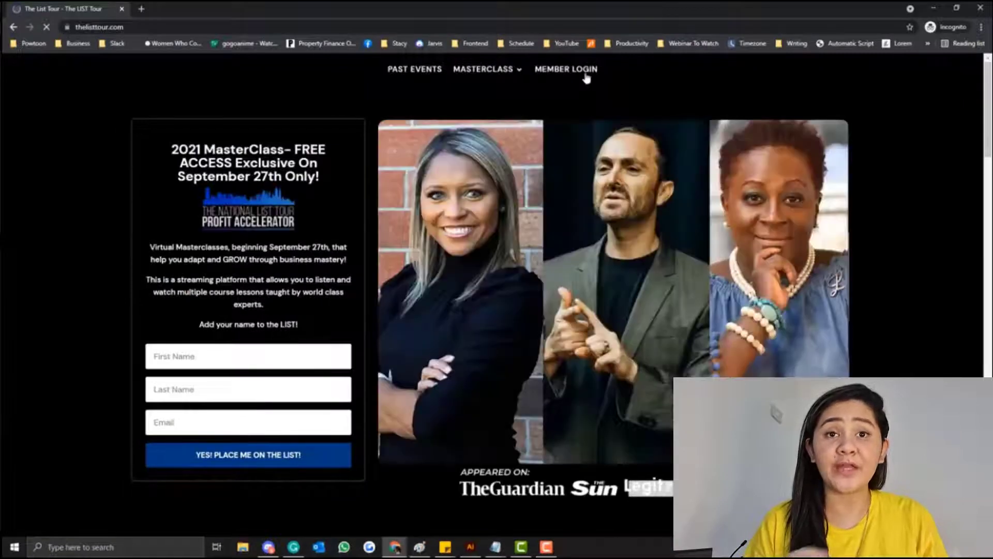
Step: Open thelisttour.com in an incognito window, view its Member Login page as a logged-out visitor, and close the window
left_click(587, 77)
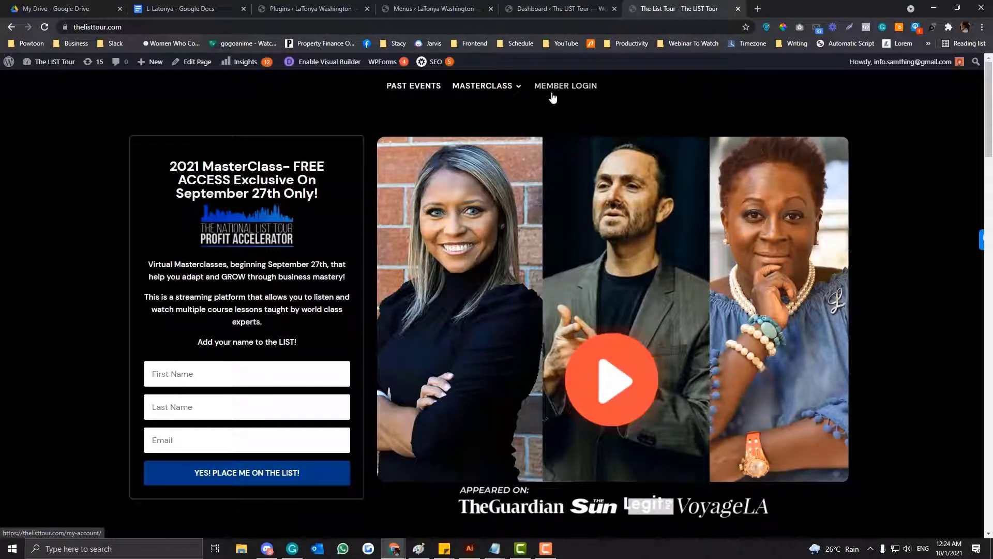
left_click(251, 27)
key("ctrl+c")
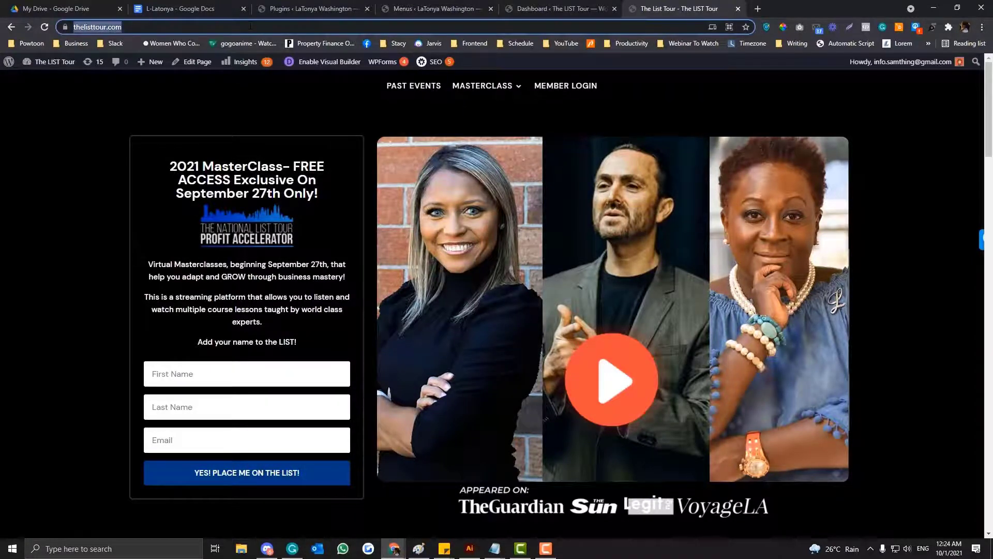
key("ctrl+shift+n")
key("ctrl+v")
key("Return")
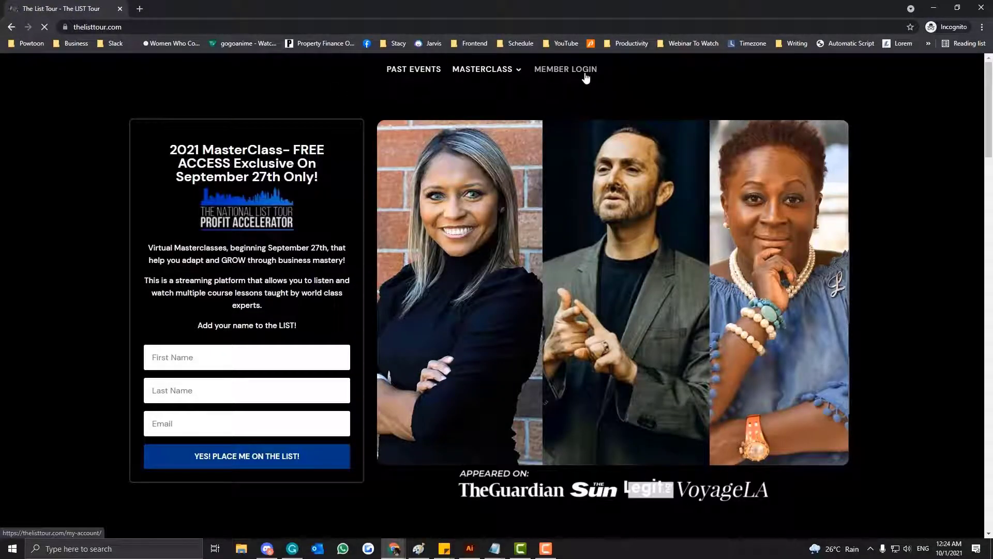
left_click(585, 74)
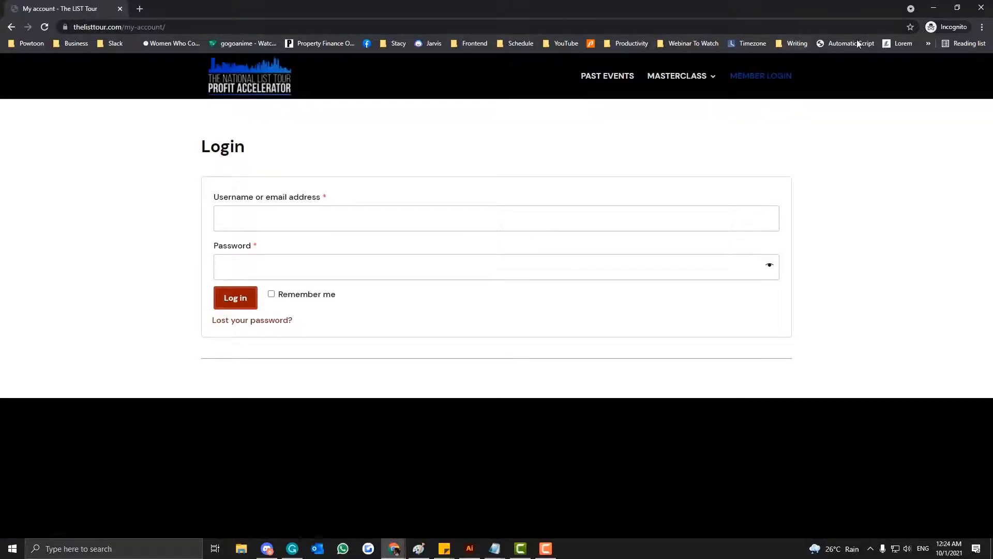
left_click(981, 7)
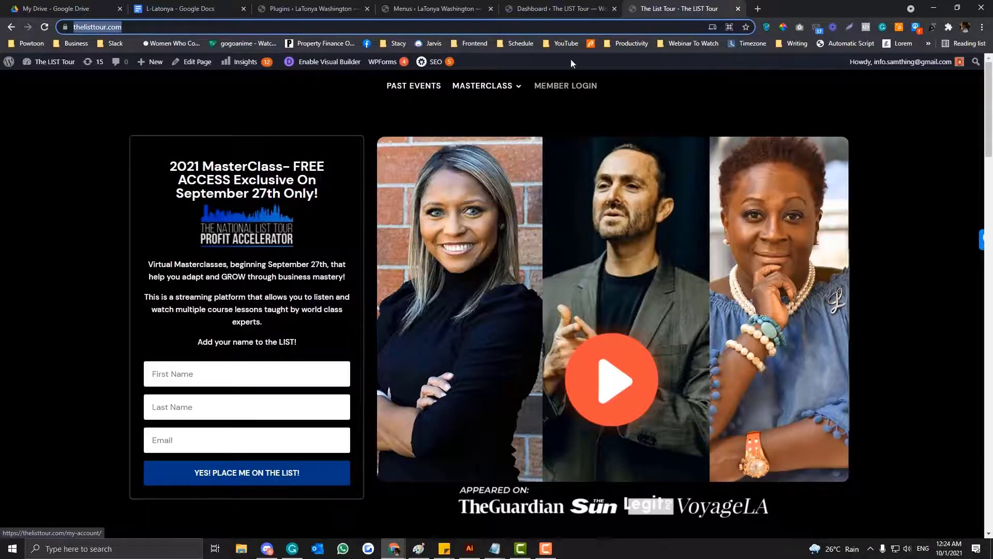
Step: Open the page for adding new plugins in The LIST Tour's WordPress dashboard
left_click(552, 7)
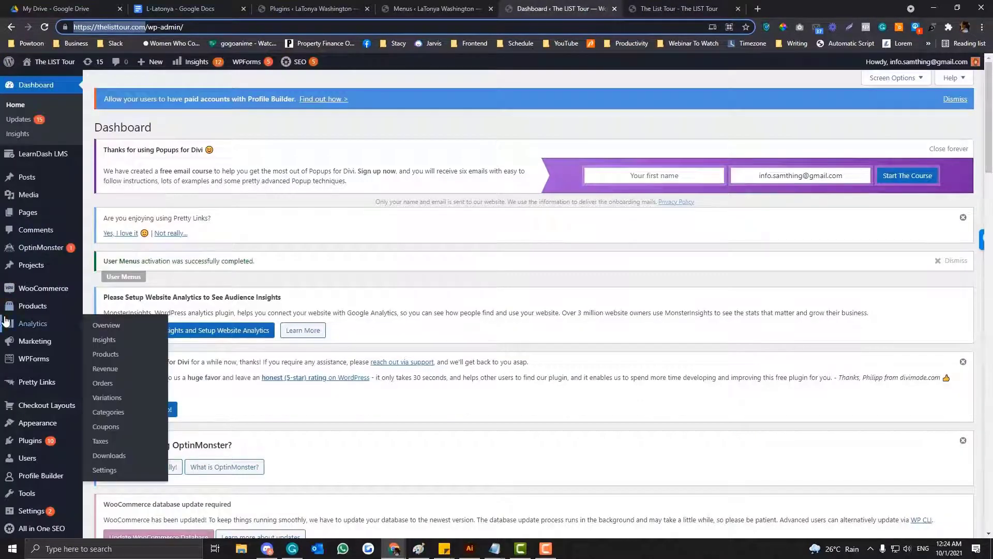
scroll(31, 393, "down", 3)
left_click(43, 364)
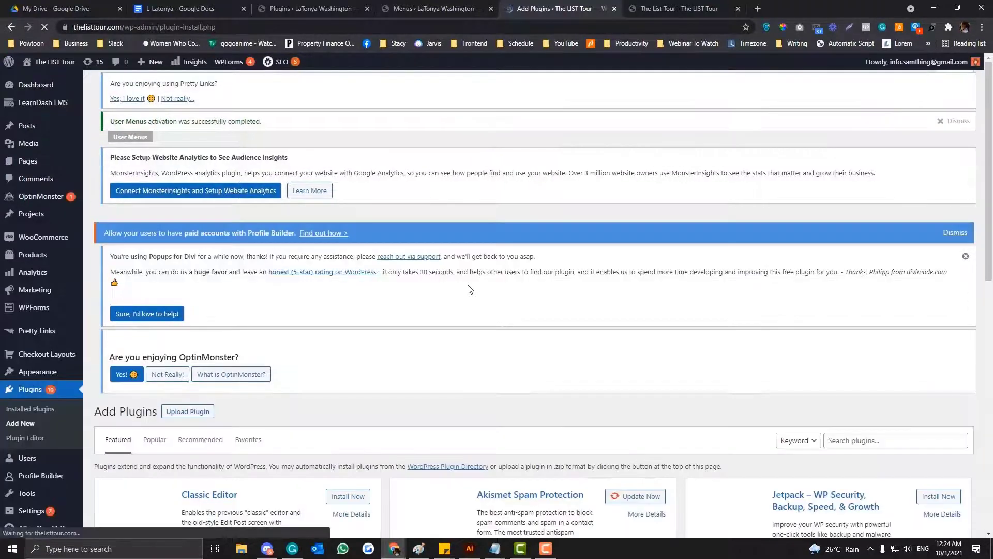
key("ctrl+Tab")
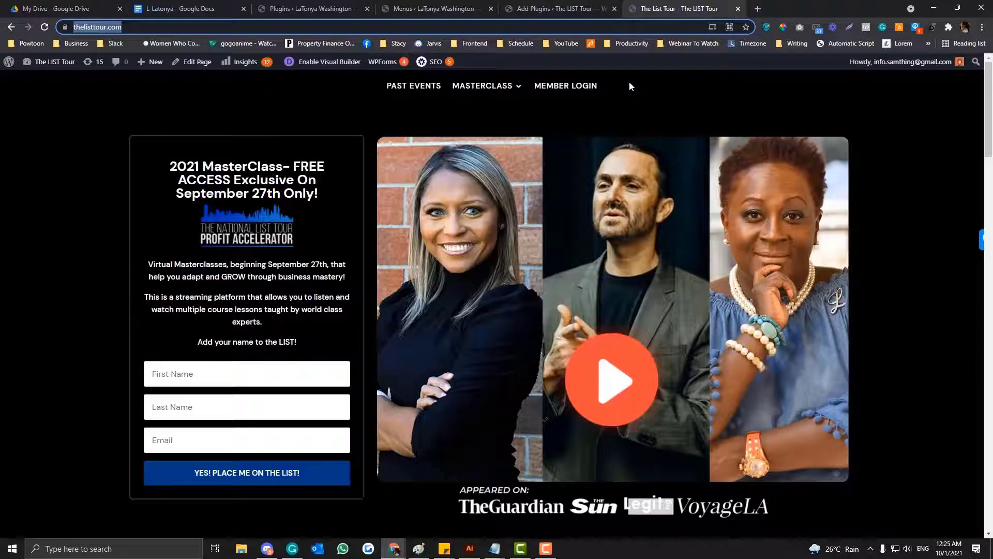
left_click(553, 9)
scroll(426, 249, "down", 6)
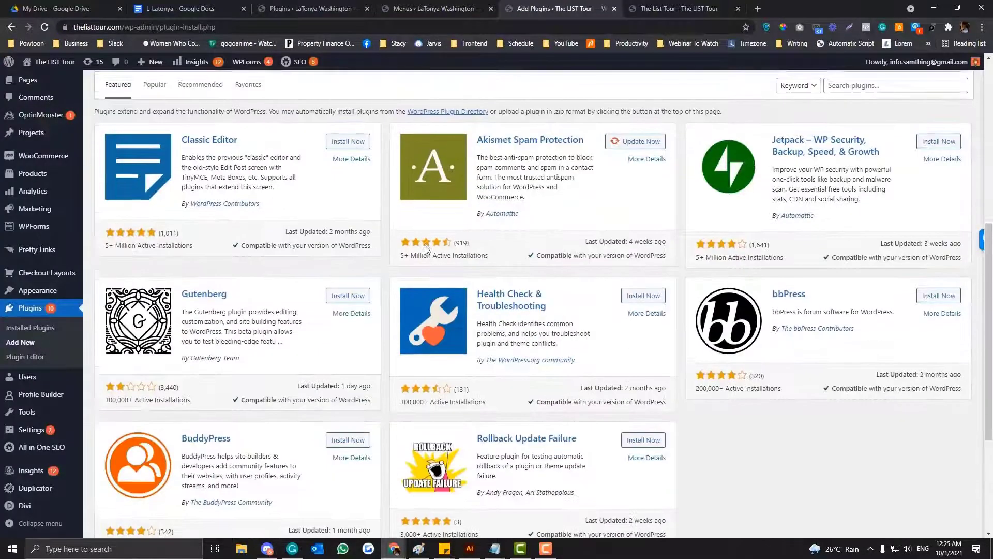
scroll(425, 248, "down", 4)
left_click(405, 7)
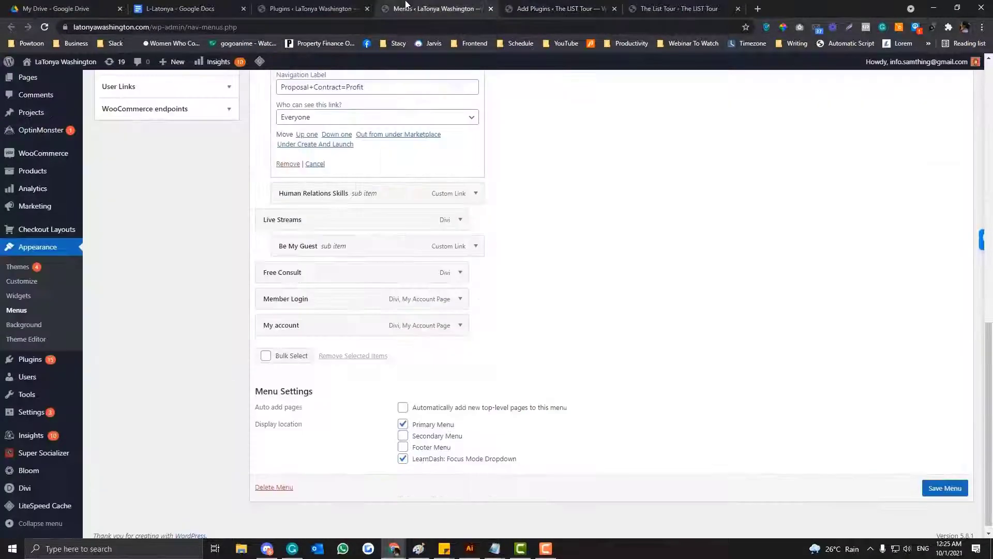
left_click(318, 7)
left_click(524, 8)
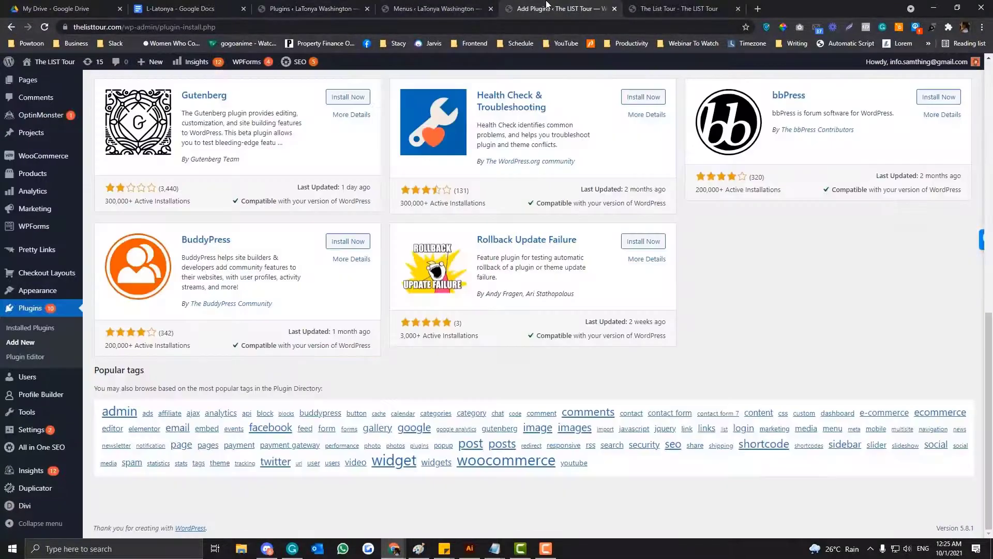
Step: Search the plugin directory for "Users Menus" and examine the User Menus – Nav Menu Visibility plugin
scroll(697, 209, "up", 10)
left_click(867, 355)
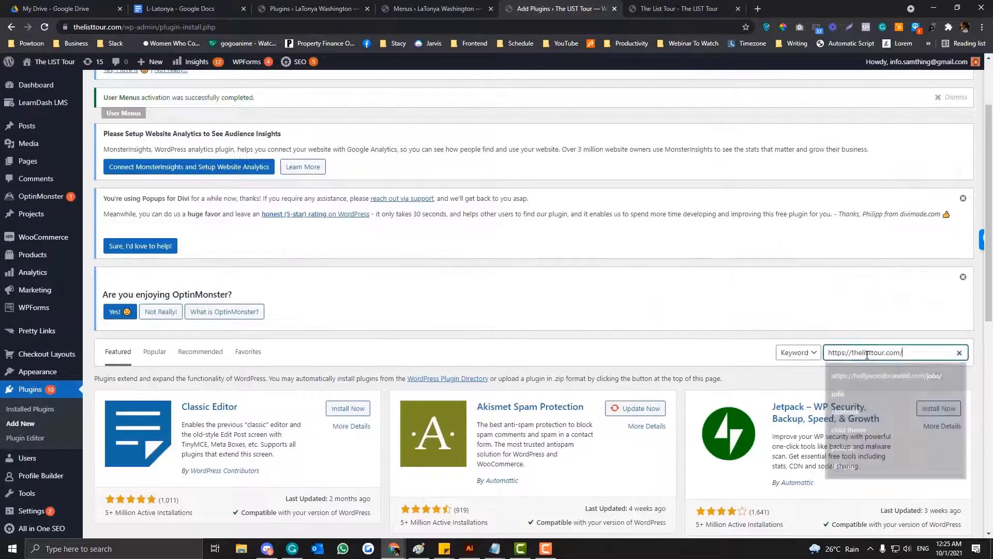
type("Users Menu")
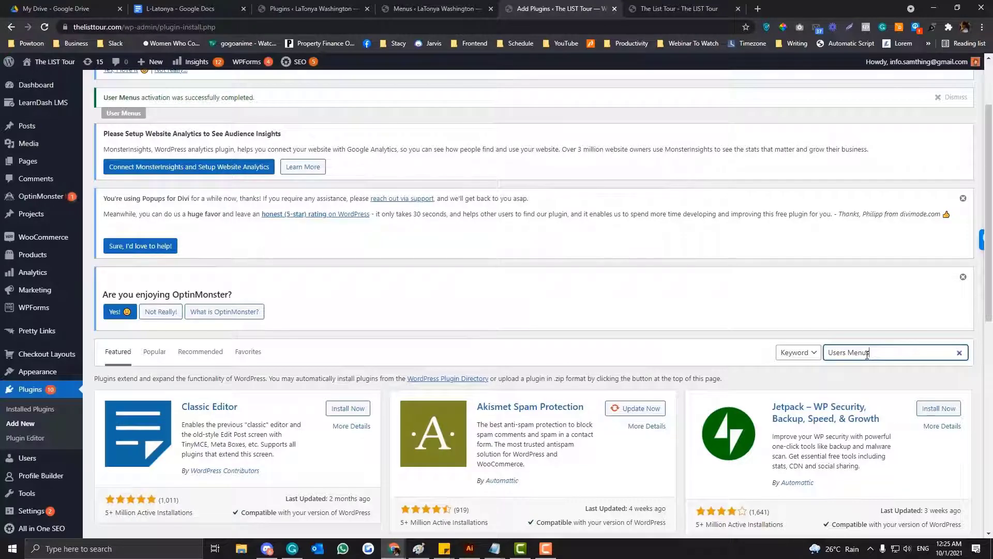
type("s")
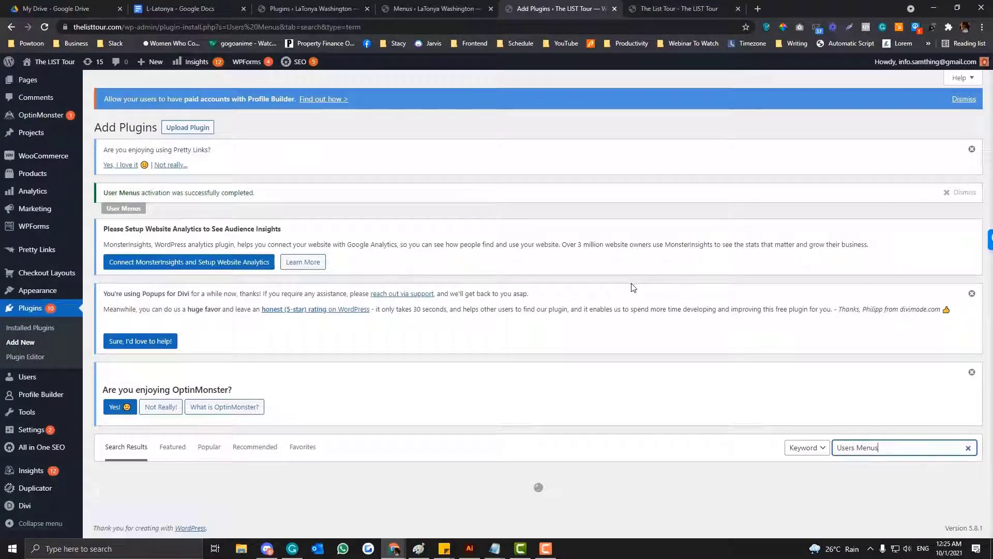
scroll(538, 368, "down", 4)
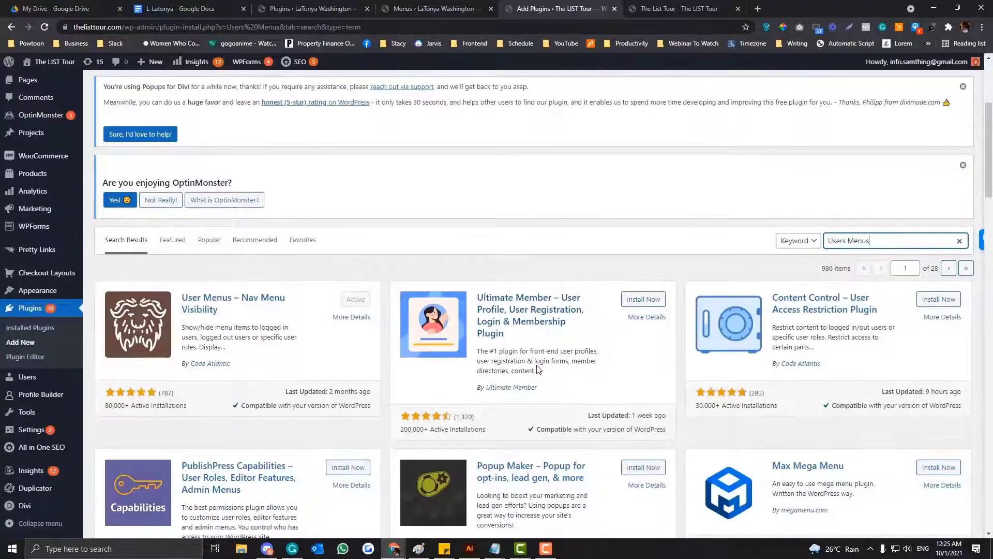
scroll(538, 368, "down", 1)
scroll(538, 369, "down", 1)
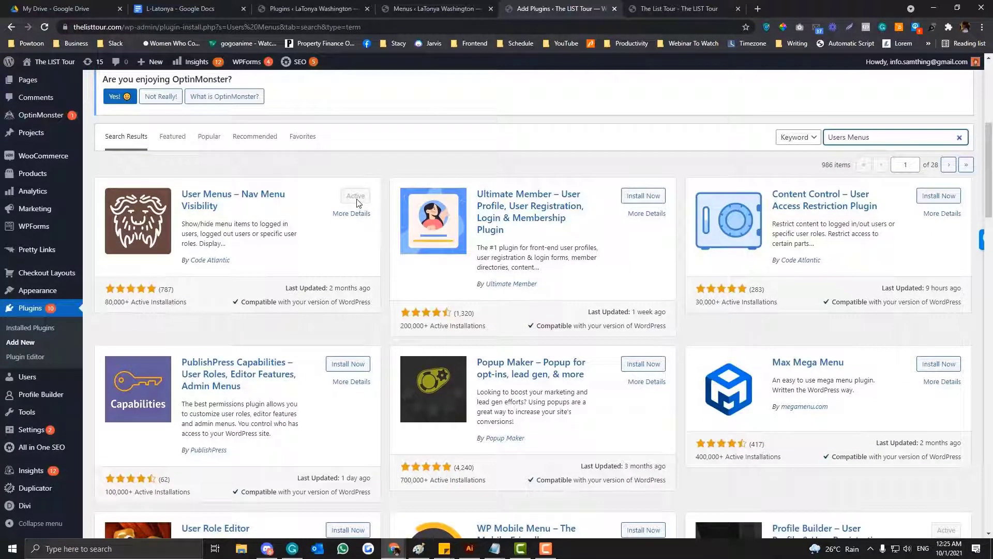
scroll(357, 202, "down", 3)
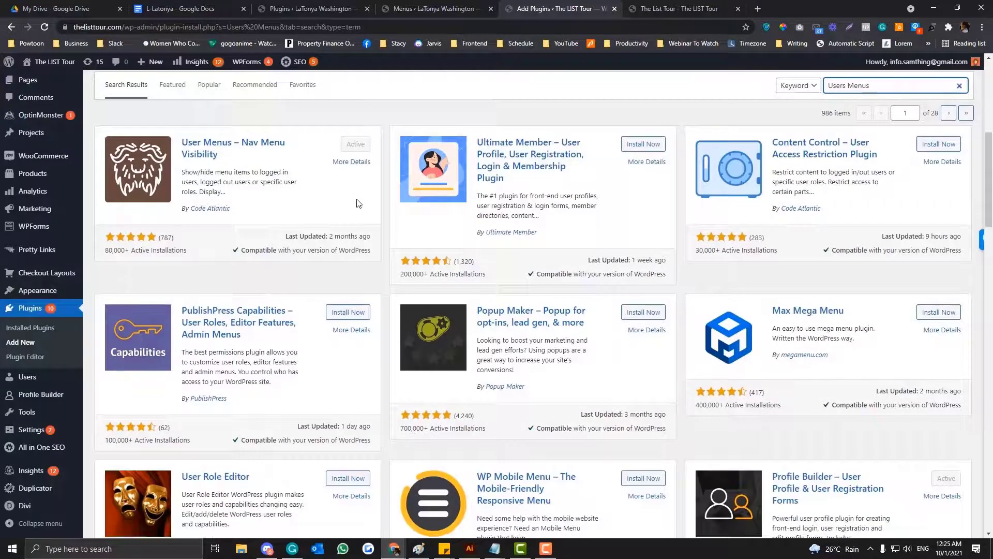
scroll(357, 203, "up", 2)
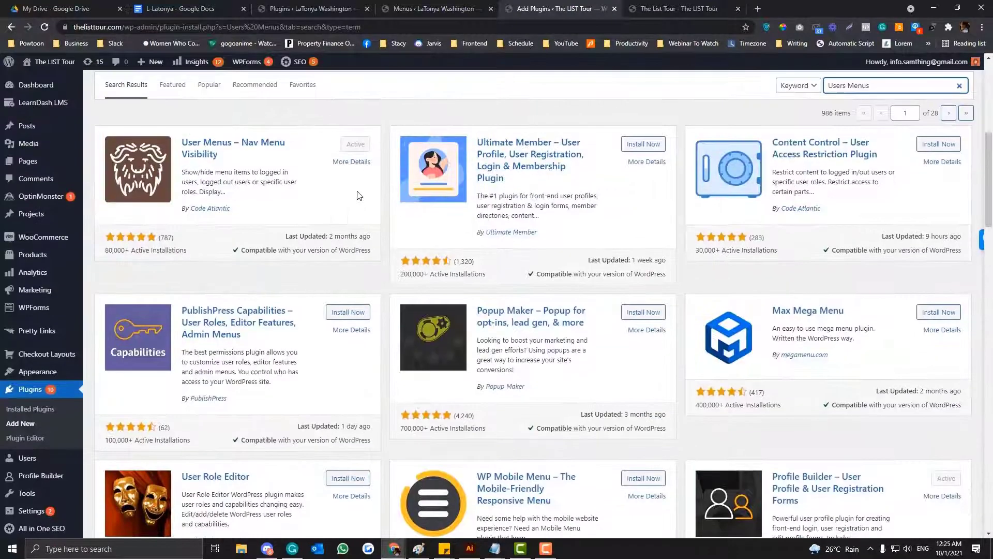
Step: View the site's installed plugins list and return to the plugin search results
left_click(30, 409)
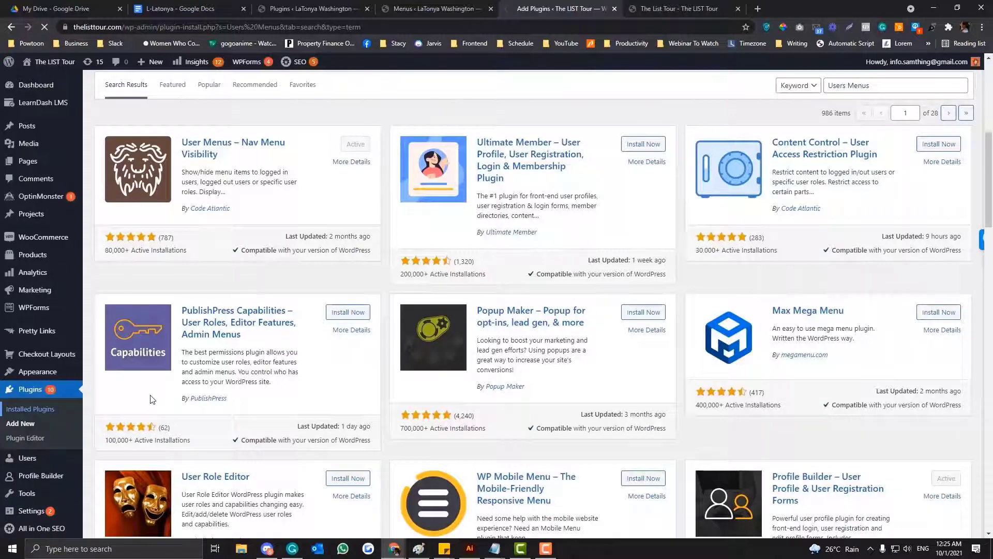
left_click_drag(182, 172, 227, 183)
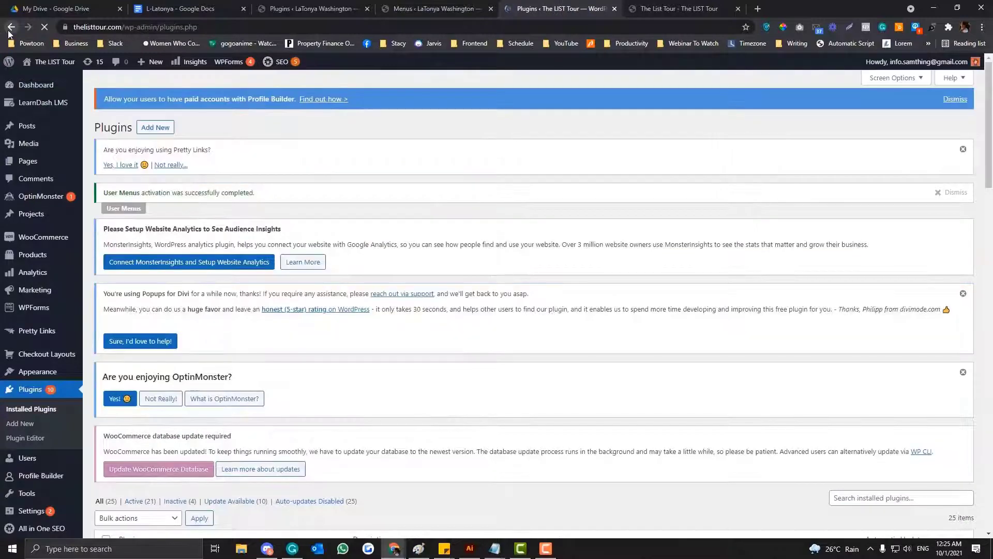
left_click(11, 27)
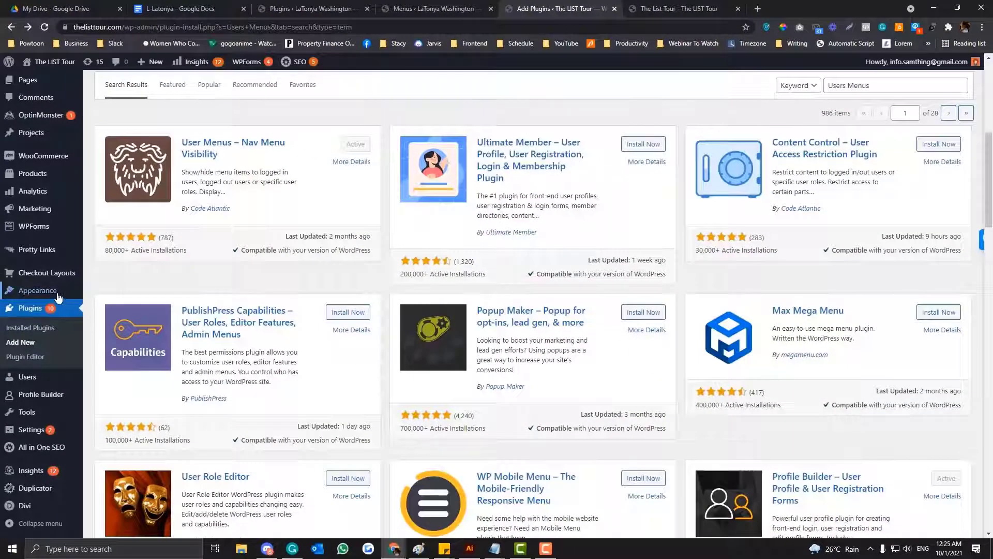
Step: Open the site's menu editor and load the Primary Menu for editing
mouse_move(58, 296)
left_click(103, 338)
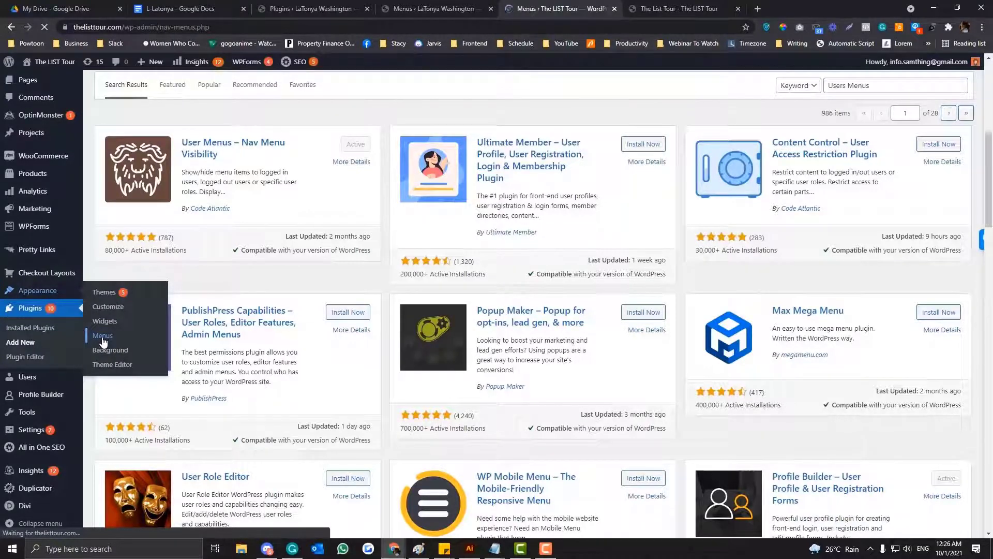
scroll(388, 423, "down", 3)
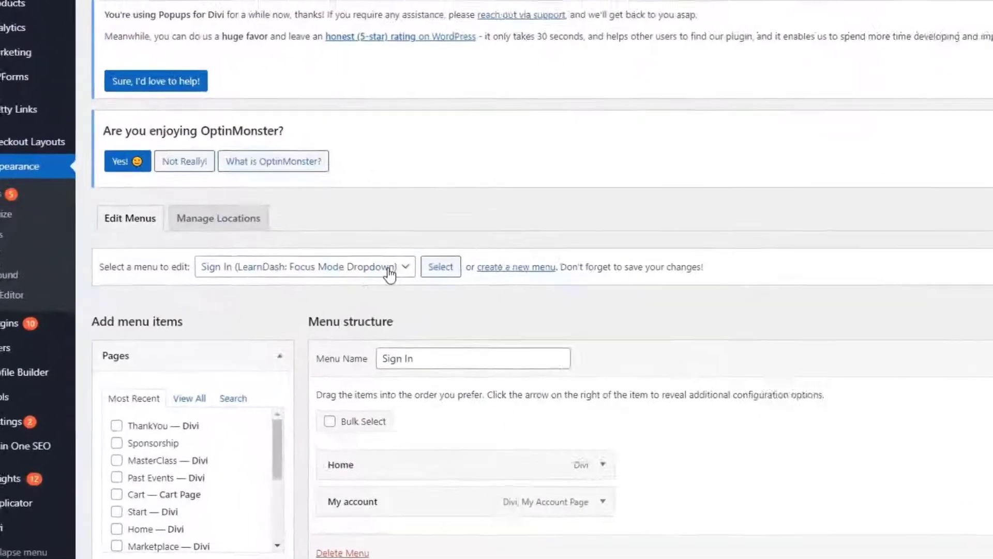
left_click(308, 370)
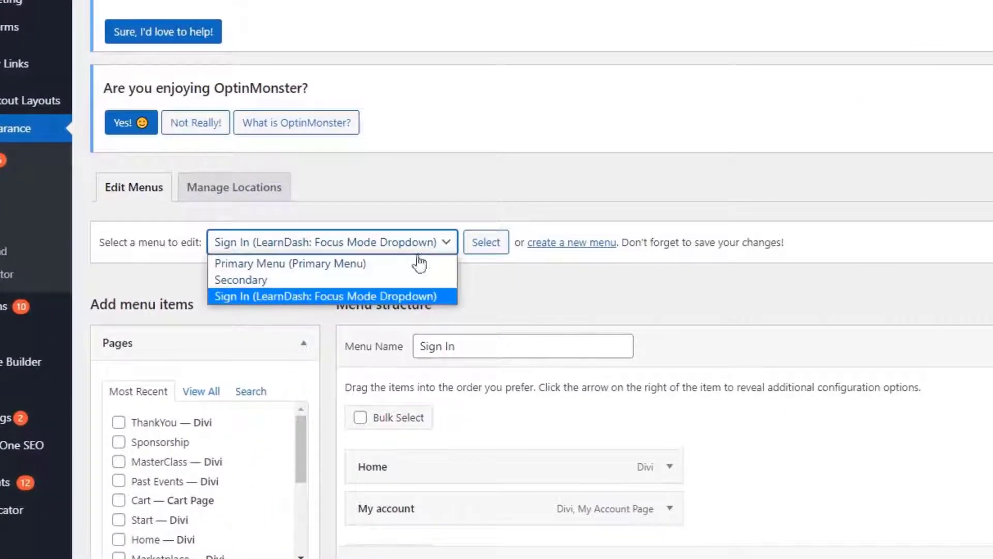
left_click(419, 264)
left_click(484, 247)
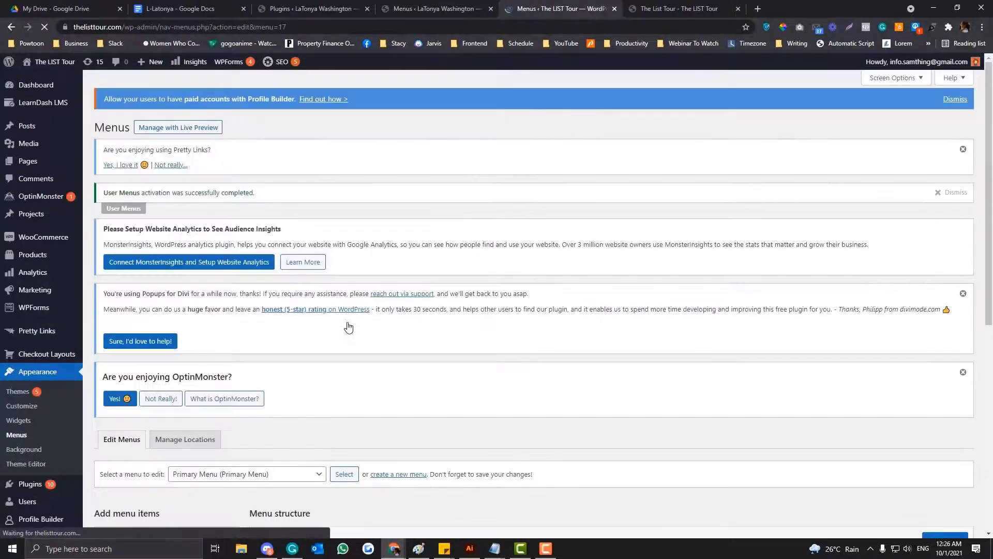
scroll(348, 327, "down", 6)
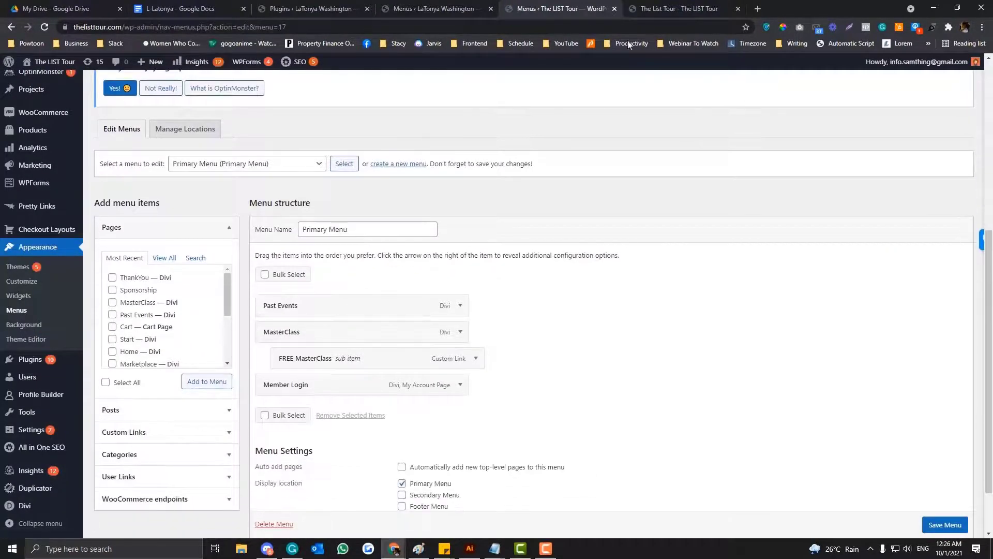
Step: Check the live site's navigation, and make the Primary Menu's Member Login item visible only to Logged Out Users
left_click(647, 9)
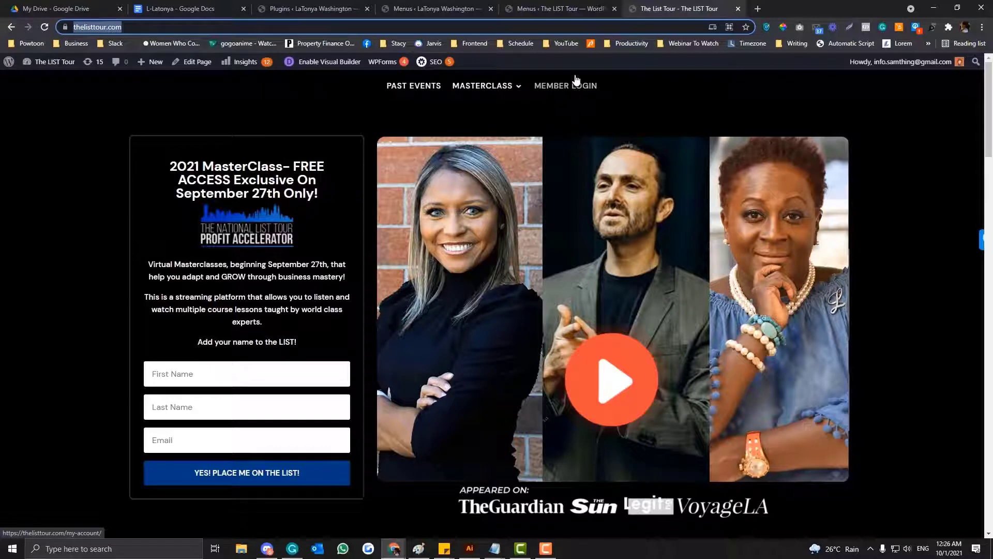
left_click(578, 7)
scroll(423, 291, "down", 1)
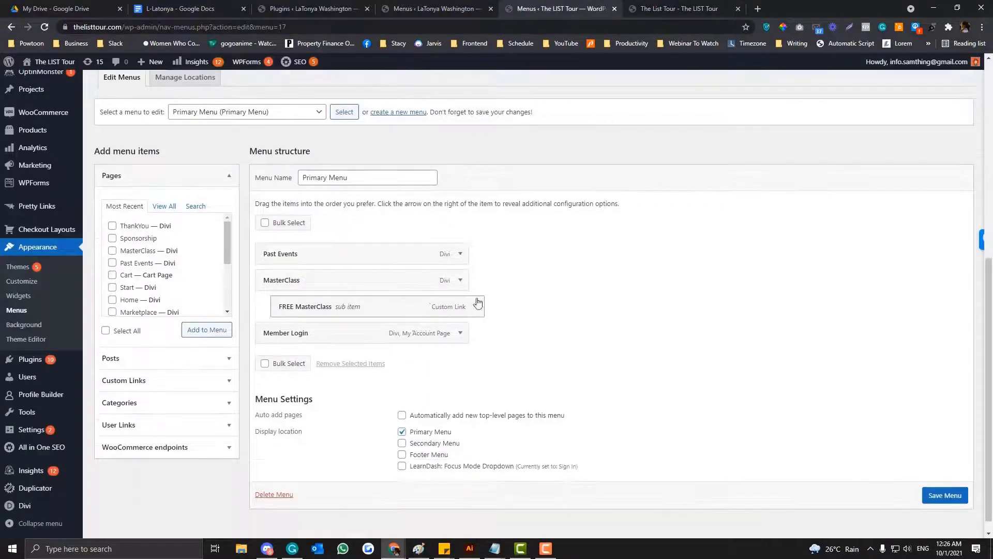
left_click(461, 334)
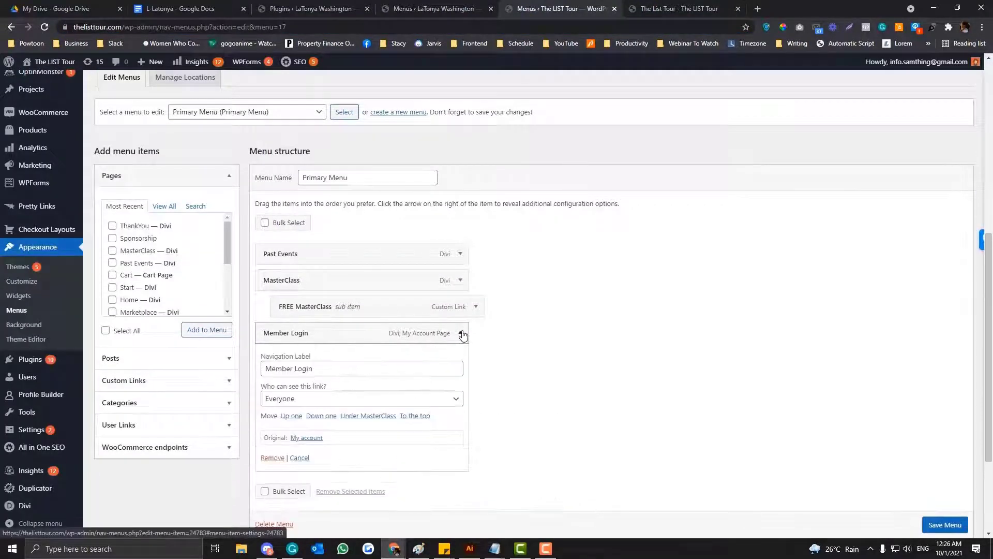
scroll(452, 349, "down", 1)
left_click(411, 346)
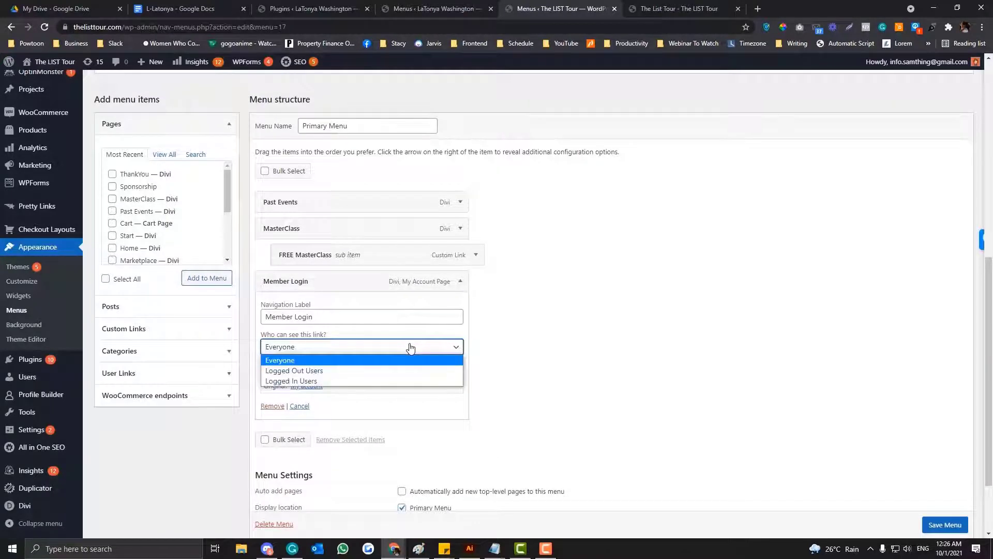
left_click(395, 371)
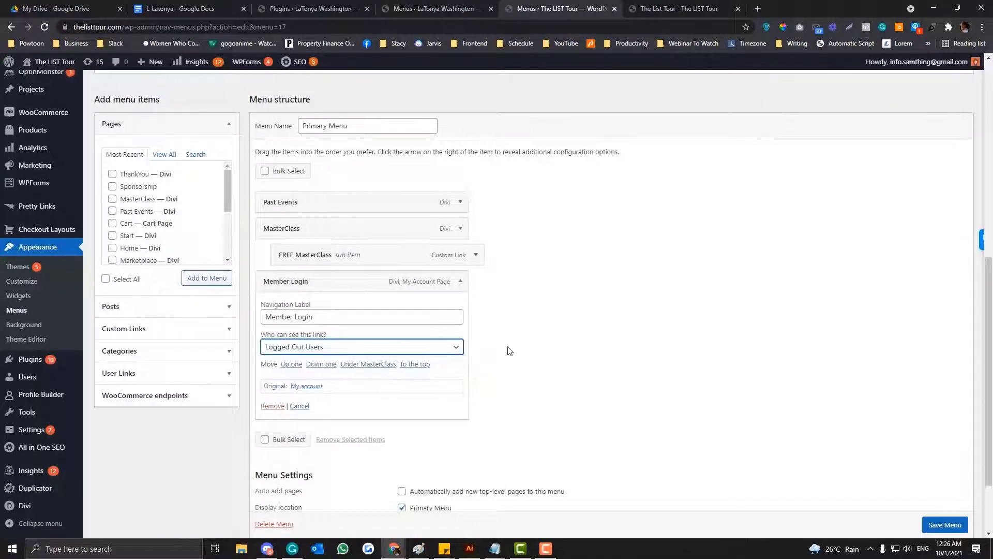
scroll(625, 338, "down", 2)
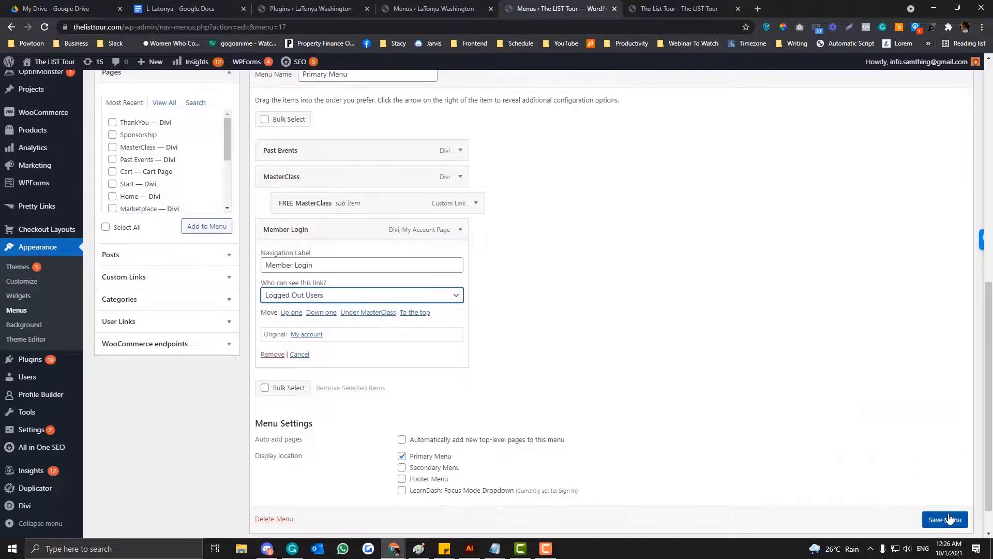
Step: Add the My account page to the Primary Menu
scroll(486, 290, "up", 2)
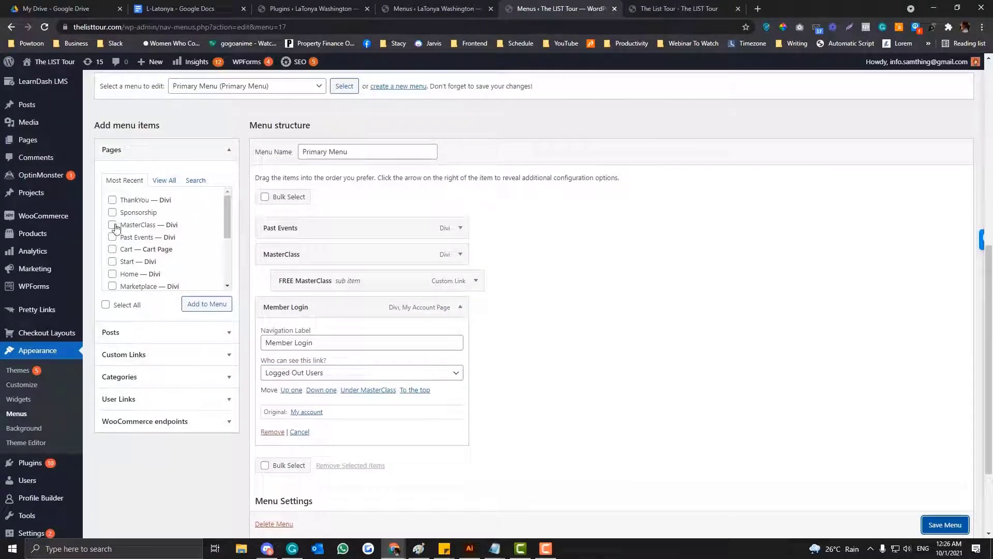
scroll(126, 239, "down", 1)
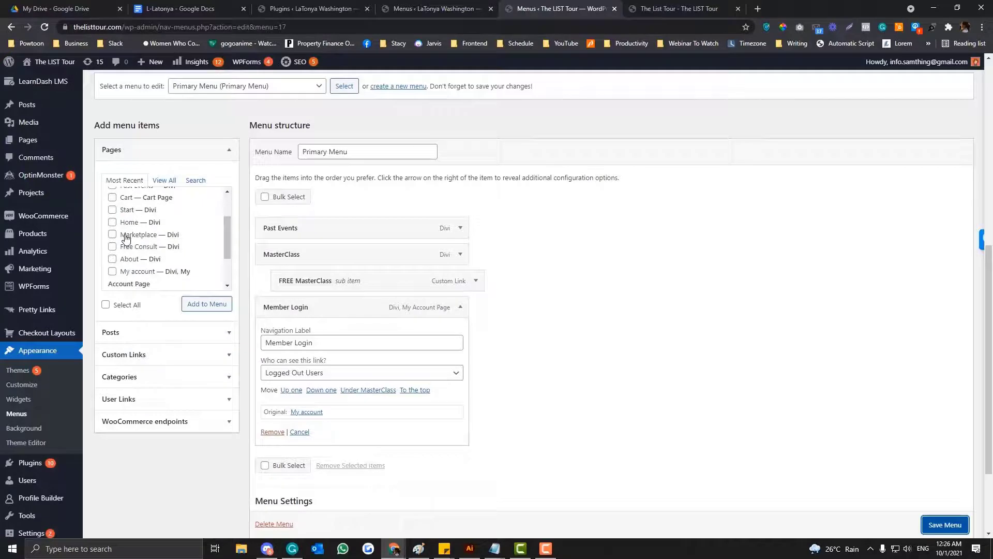
left_click(113, 272)
left_click(206, 304)
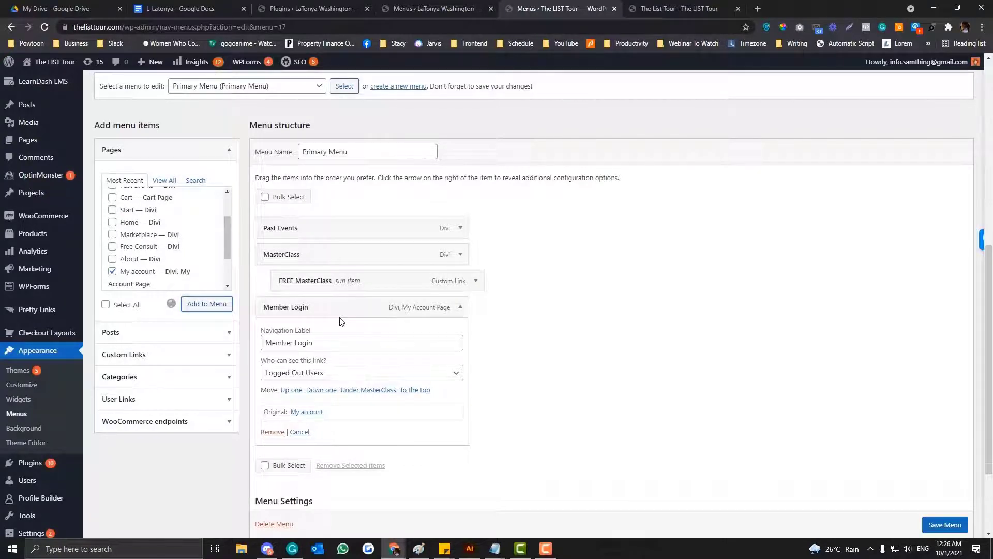
Step: Make the Primary Menu's My account item visible only to Logged In Users and save the menu
scroll(341, 321, "down", 3)
left_click(459, 319)
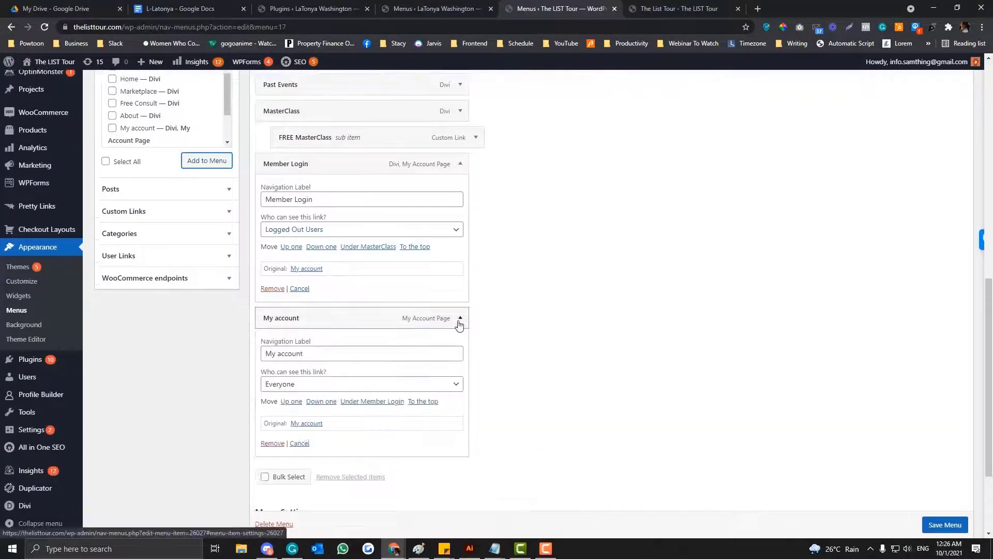
left_click(369, 385)
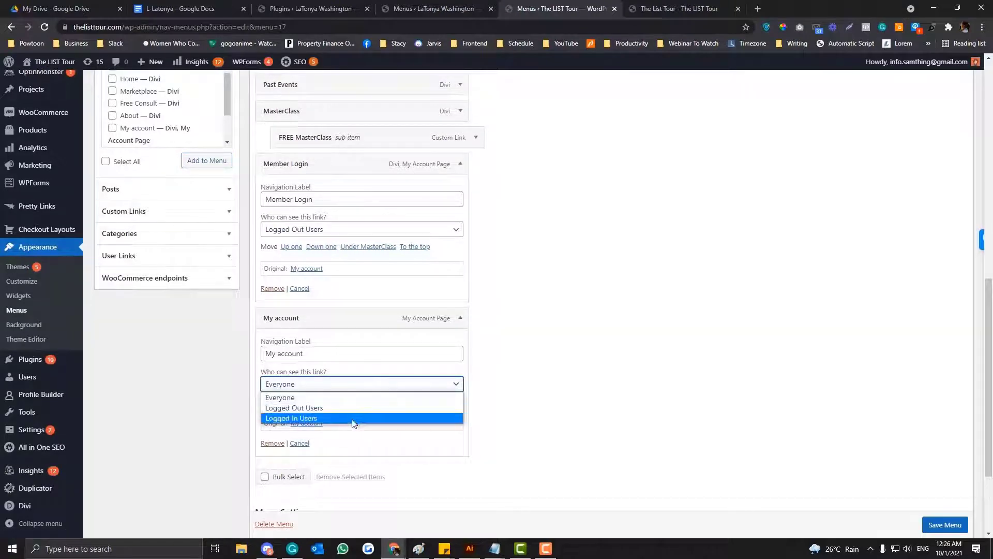
left_click(354, 419)
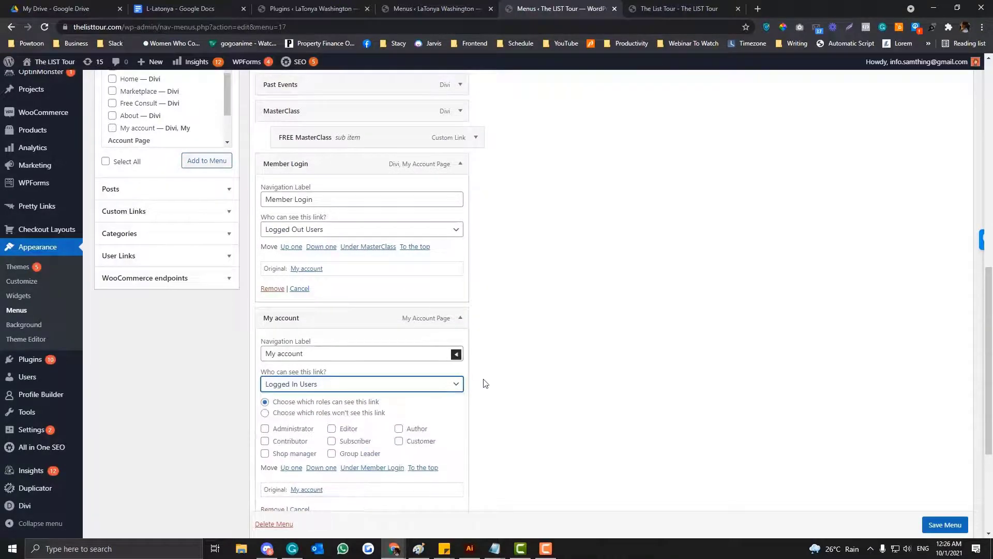
scroll(486, 383, "down", 2)
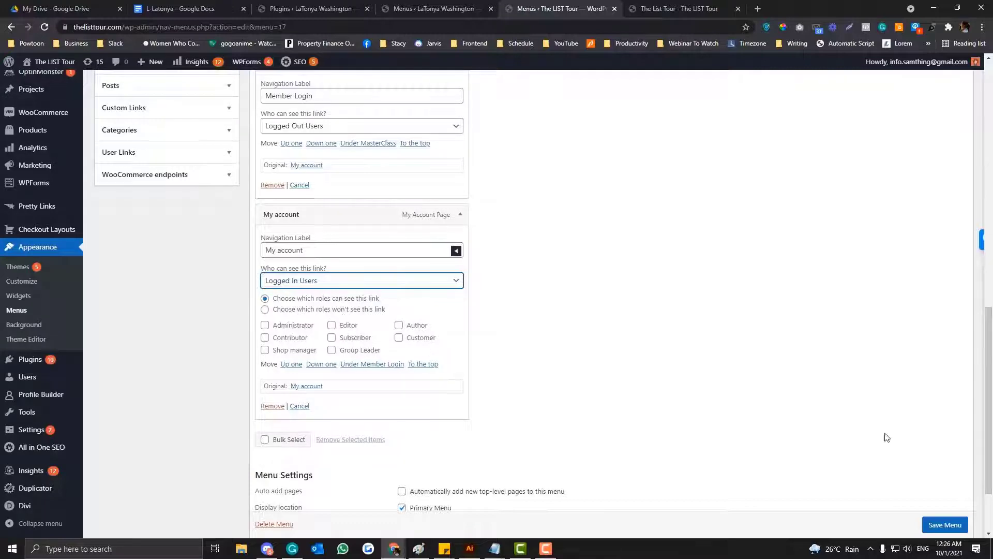
left_click(939, 524)
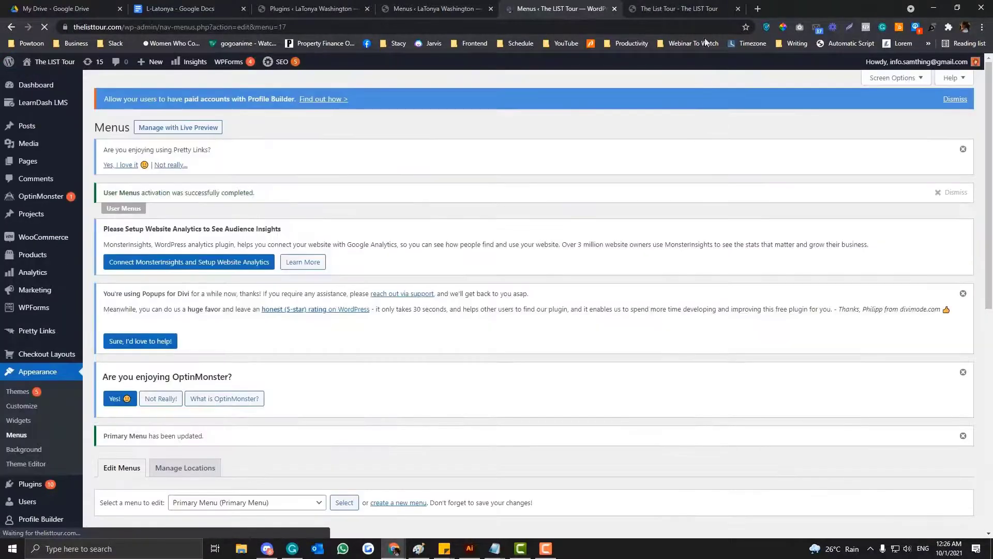
Step: Reload the live site's home page and check its navigation menu while logged in
left_click(679, 9)
left_click(664, 27)
left_click(664, 27)
key("Return")
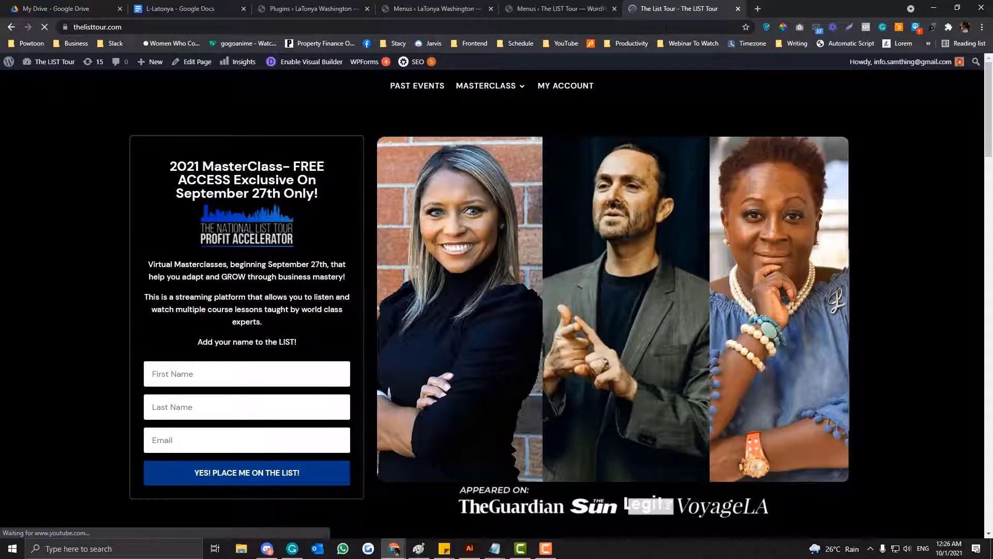
mouse_move(928, 66)
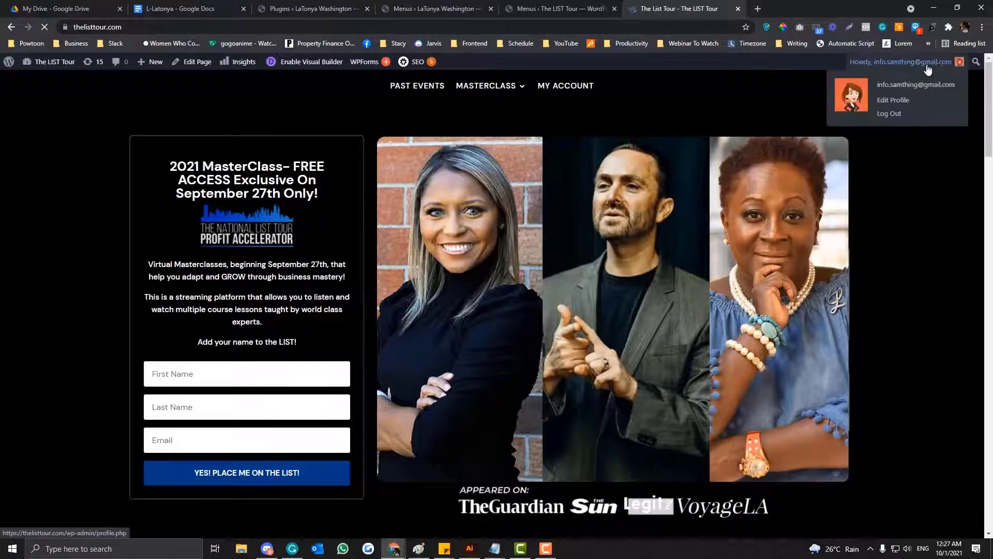
Step: Expand the Member Login and My account items in the menu editor to review their visibility settings
left_click(556, 8)
scroll(336, 346, "down", 8)
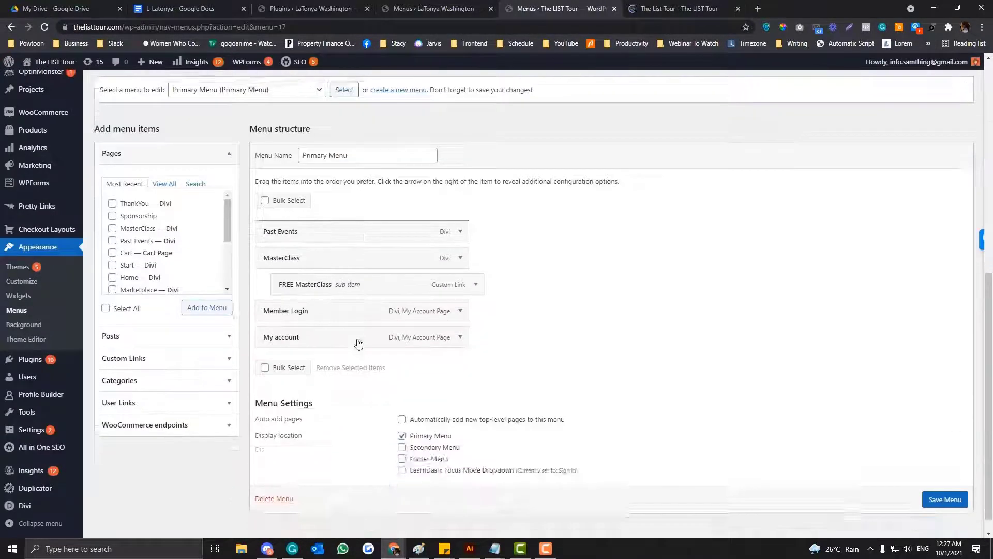
left_click(460, 310)
left_click(459, 412)
scroll(458, 413, "down", 3)
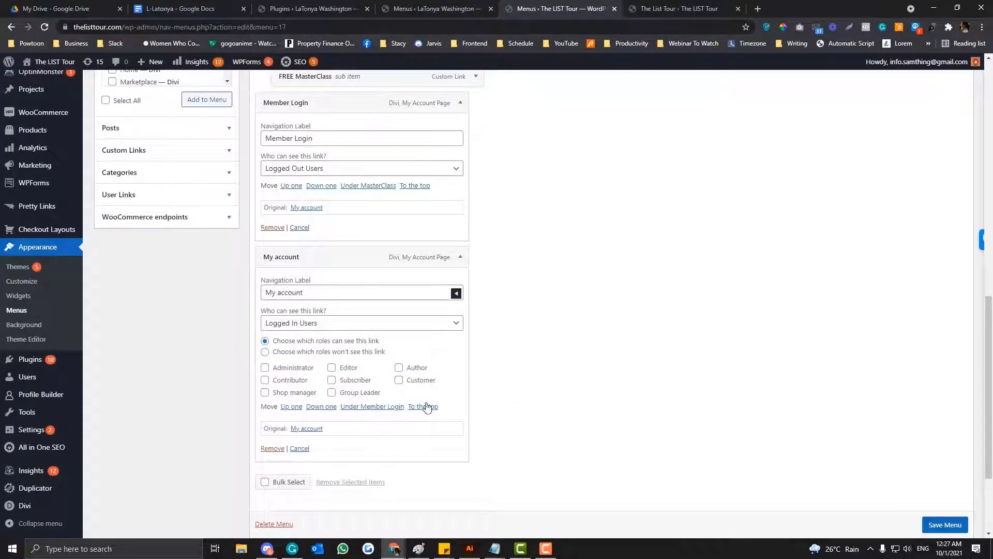
Step: Open thelisttour.com in an incognito window to check the navigation menu as a logged-out visitor
left_click(659, 8)
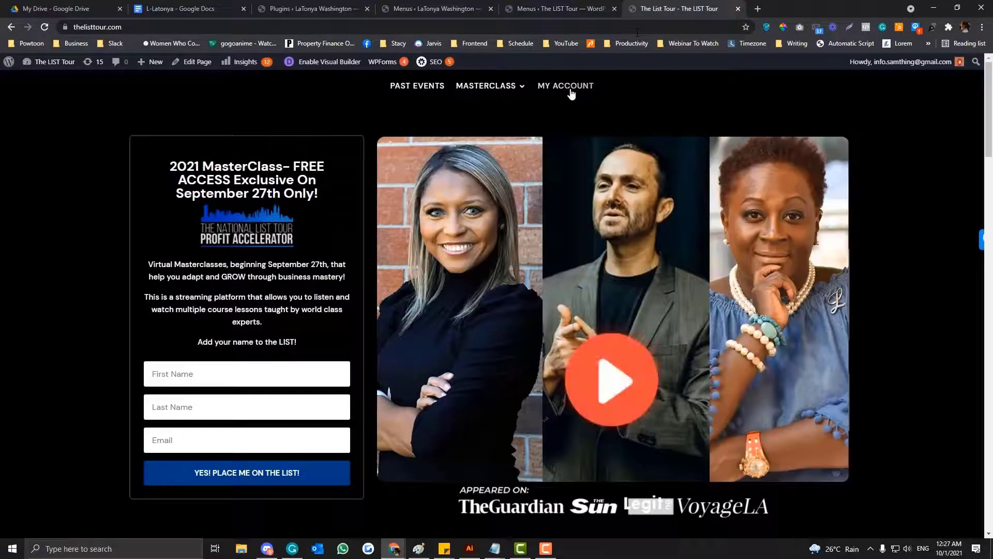
left_click(419, 27)
key("ctrl+c")
key("ctrl+shift+n")
key("ctrl+v")
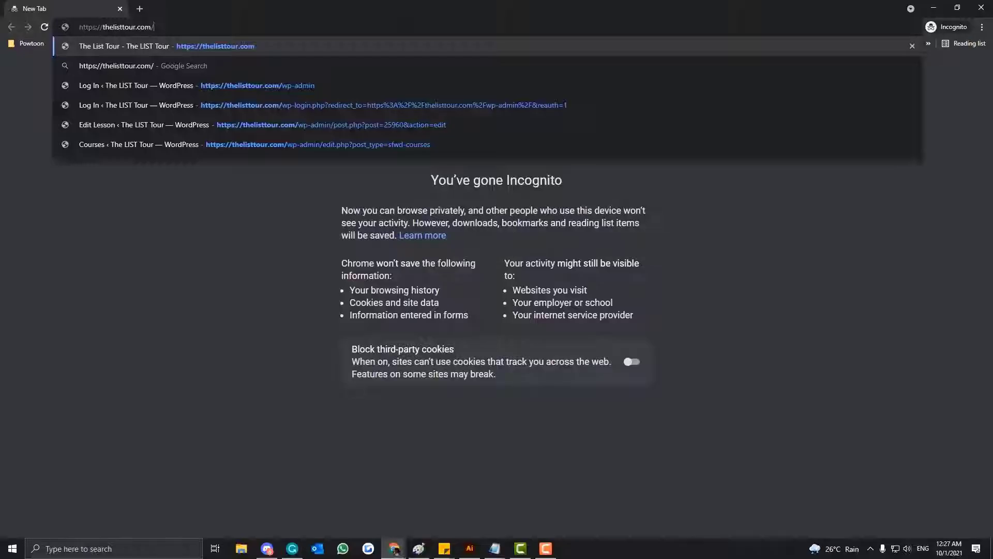
key("Return")
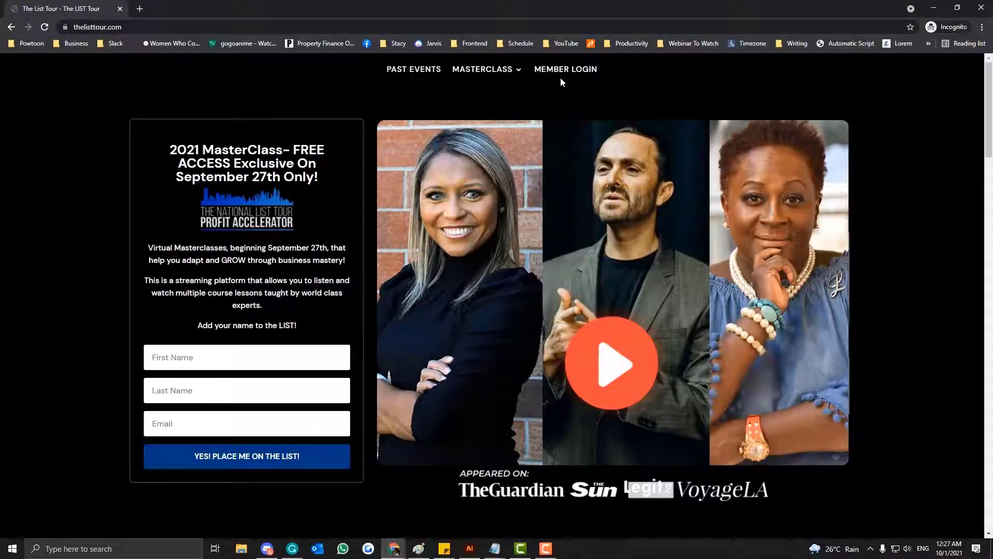
left_click(933, 9)
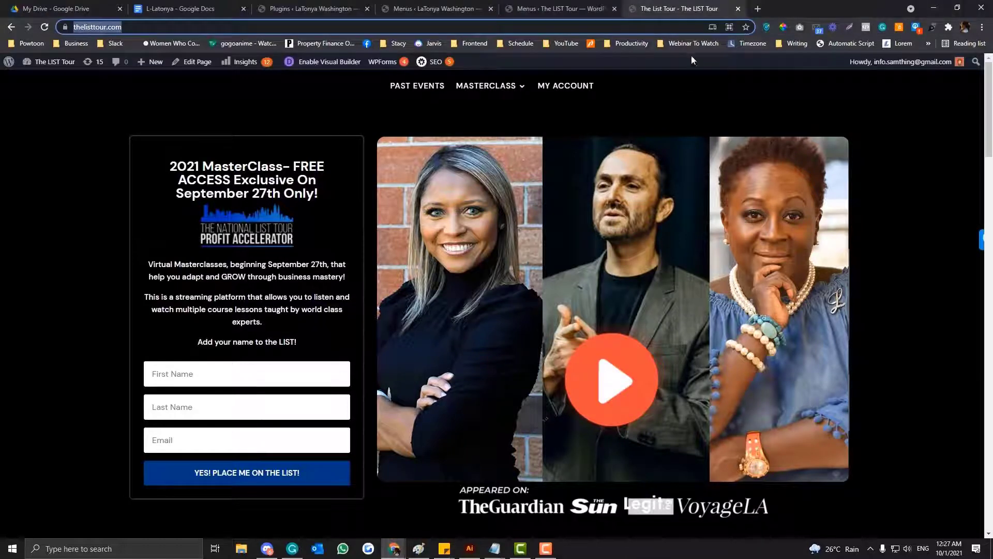
Step: Return to the menu editor and compare who can see the Member Login and My account links
left_click(566, 5)
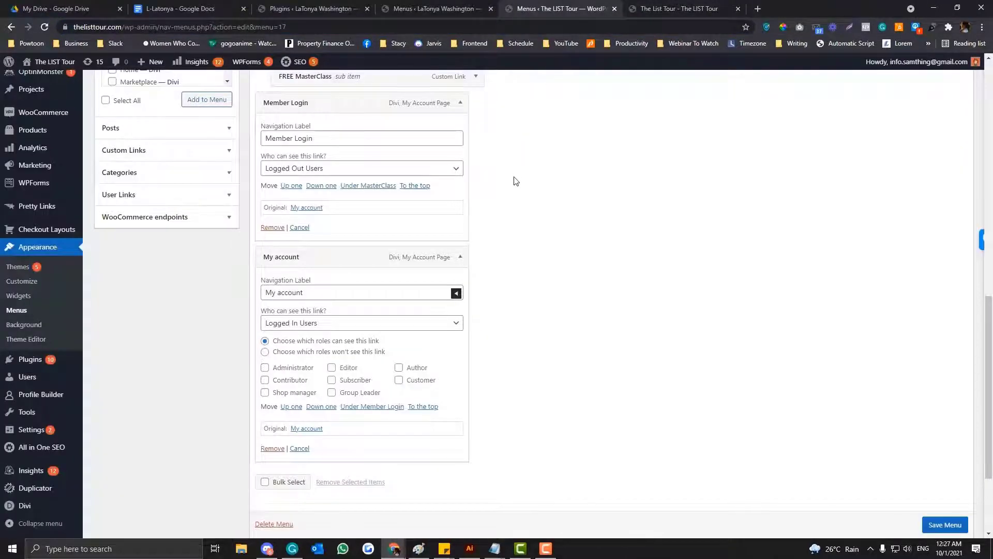
scroll(514, 181, "down", 1)
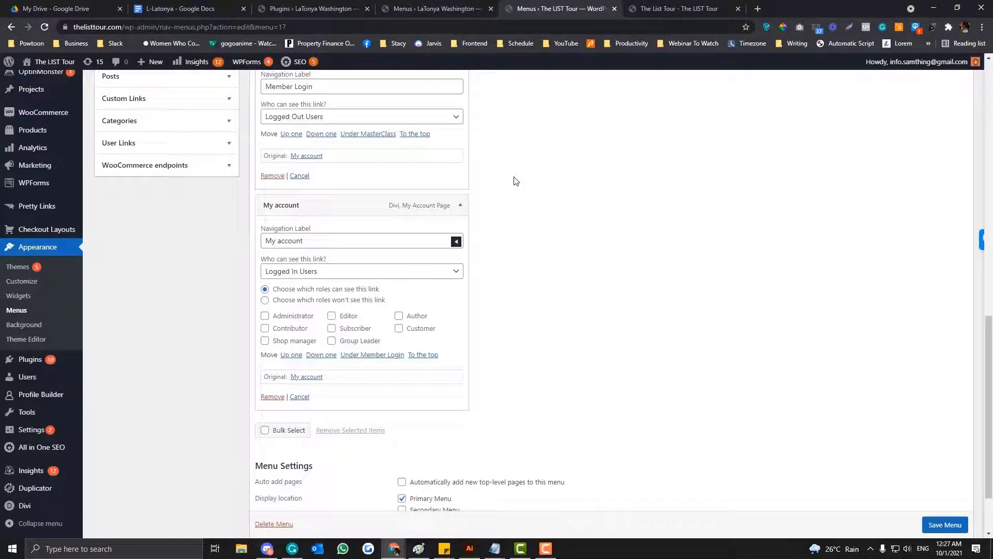
scroll(514, 181, "up", 2)
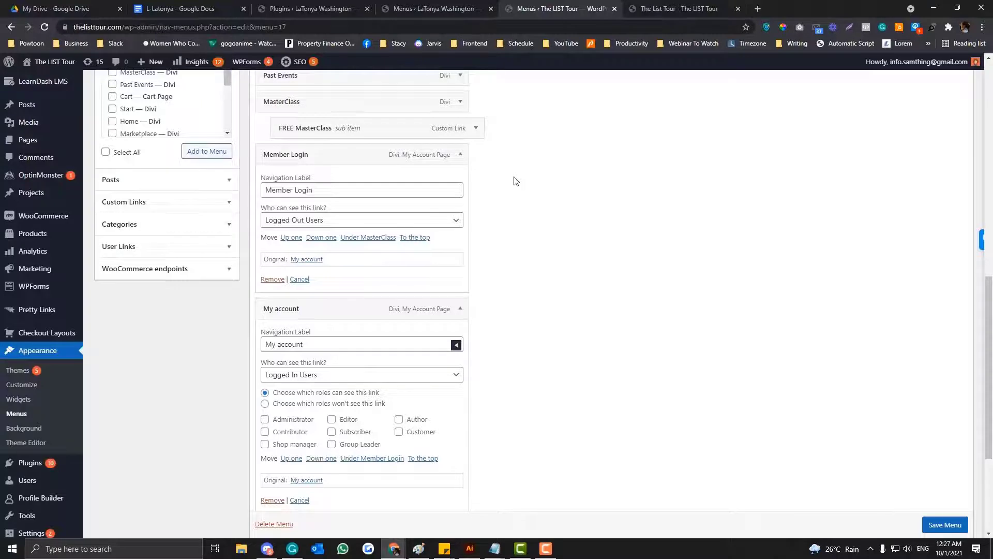
left_click(549, 548)
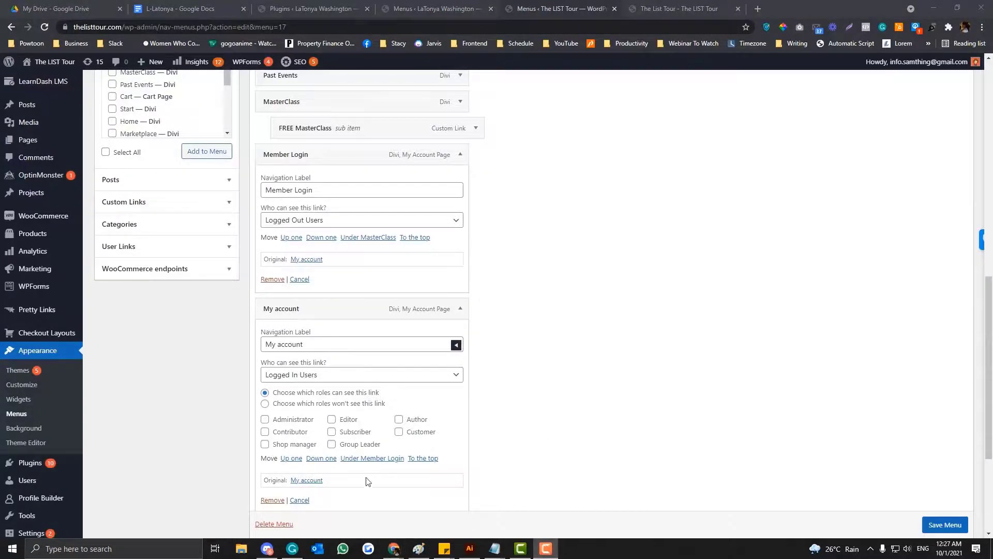